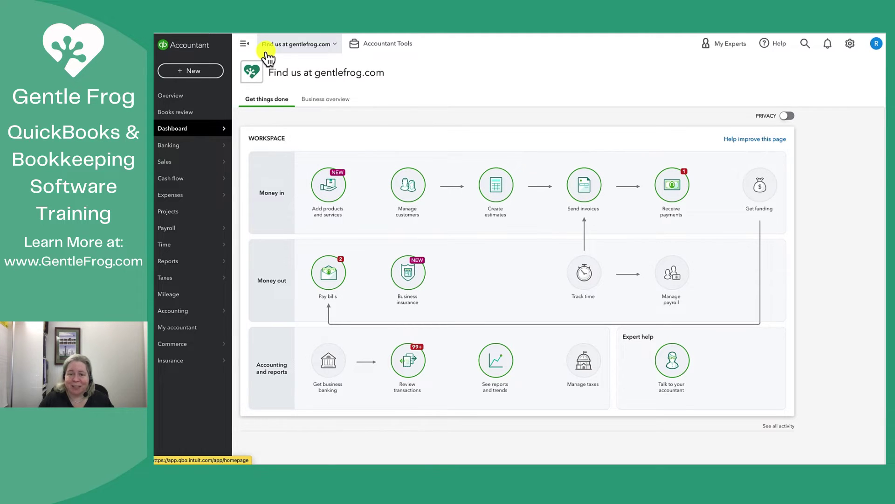
Start a new estimate for the customer and check its date.
click(203, 79)
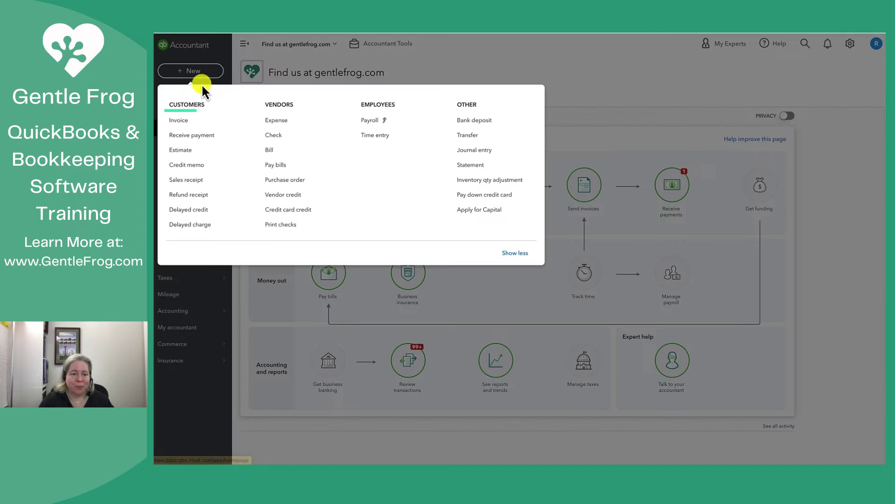
click(192, 153)
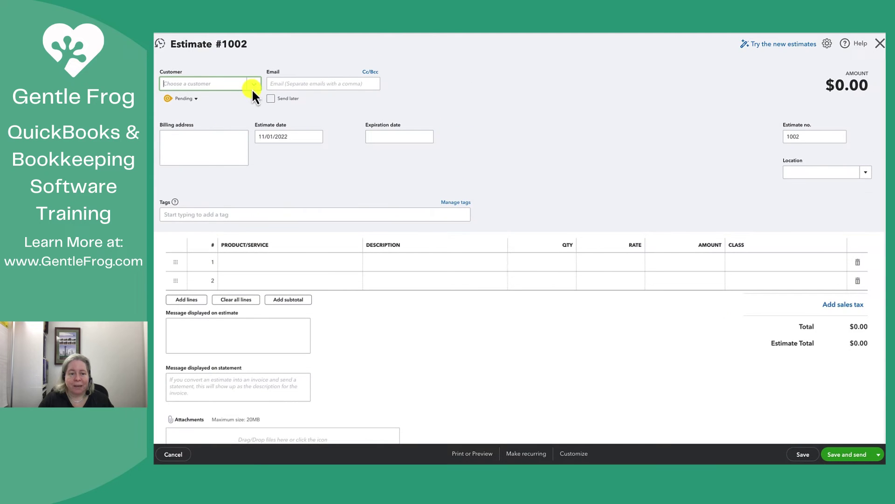
click(252, 89)
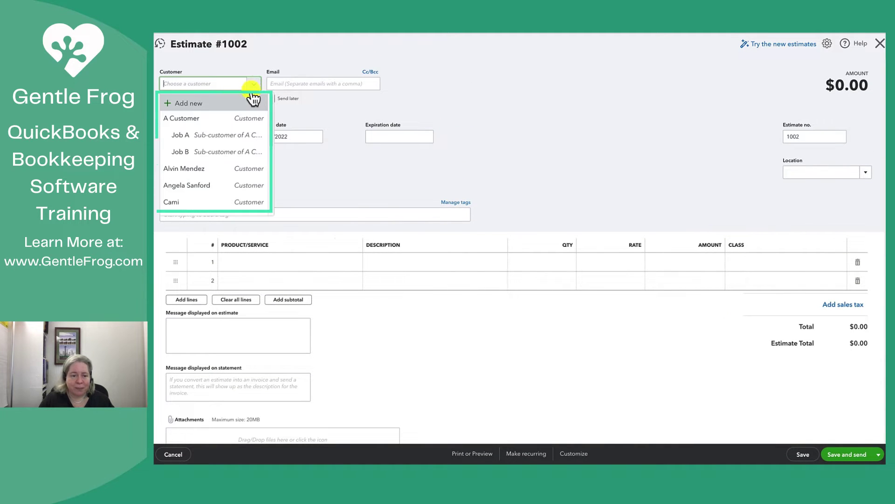
click(208, 183)
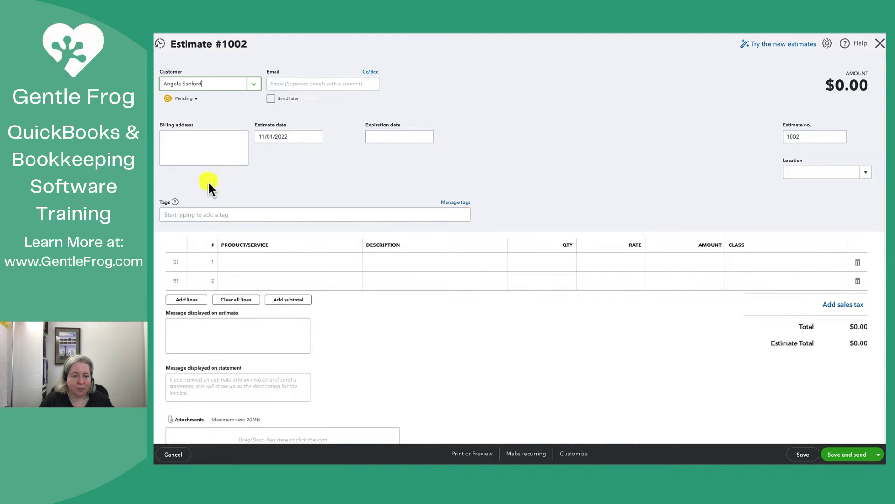
click(286, 142)
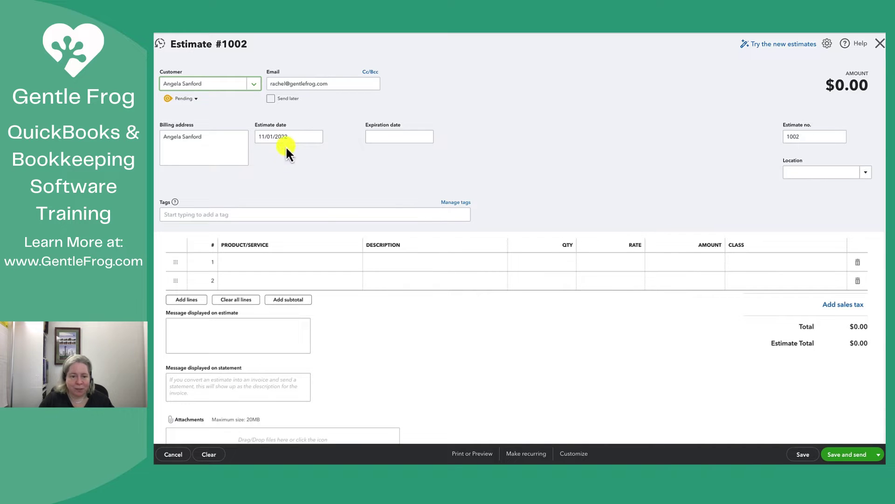
Add an Hours line with the description 'Estimate for cool thing'.
click(280, 264)
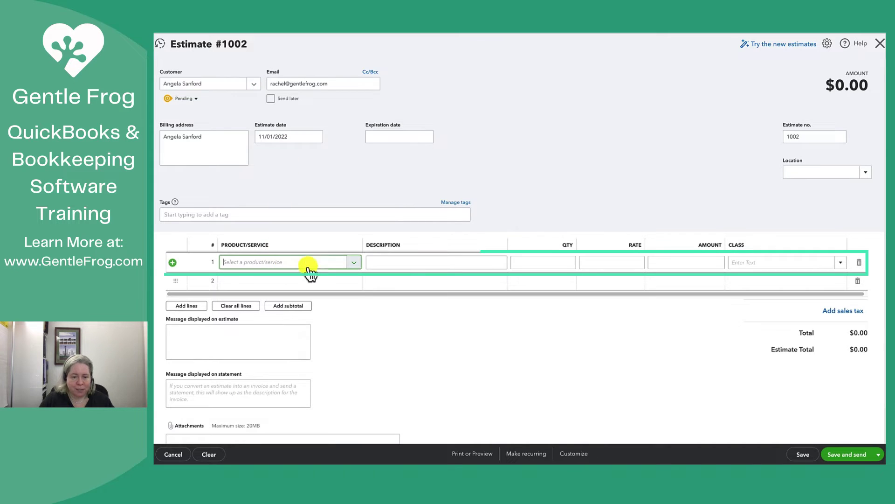
text(Hours)
click(340, 279)
click(391, 262)
text(Esimt)
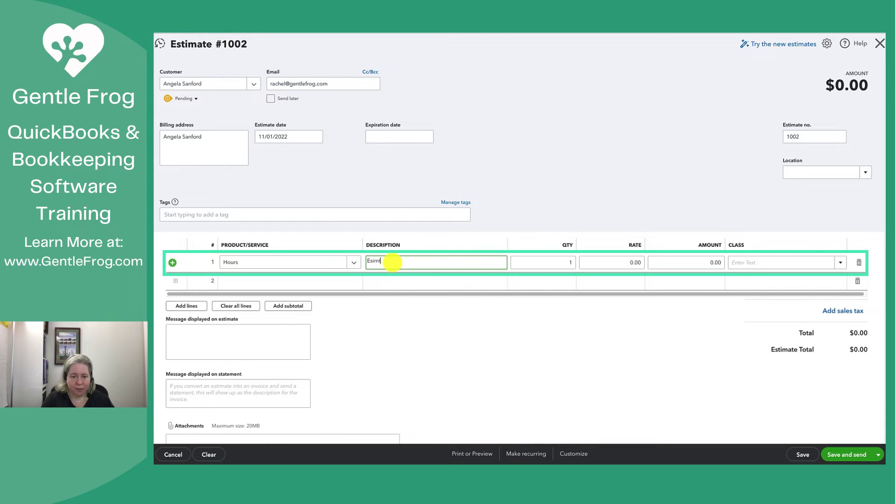
key(BackSpace)
key(BackSpace)
text(timate for cool thing)
Set the line to quantity 3 at rate 60, then save and close the estimate.
key(Tab)
key(Tab)
key(shift+Tab)
text(3)
key(Tab)
text(60)
key(Tab)
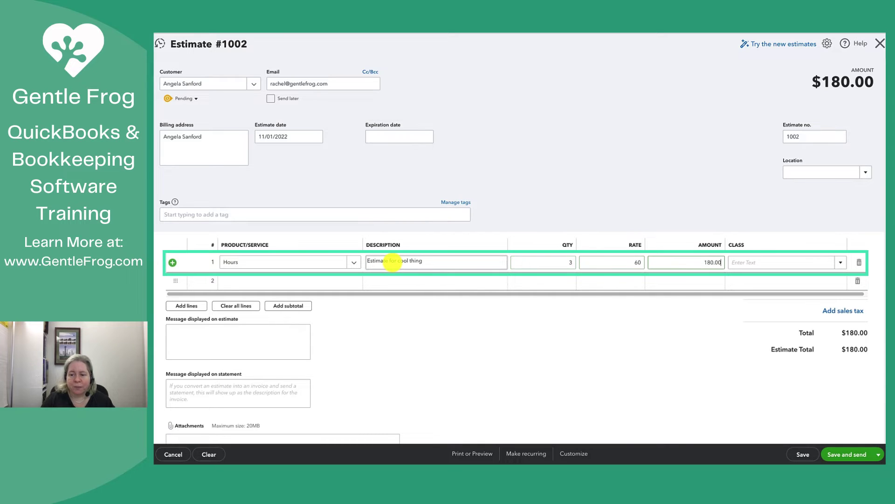
click(879, 455)
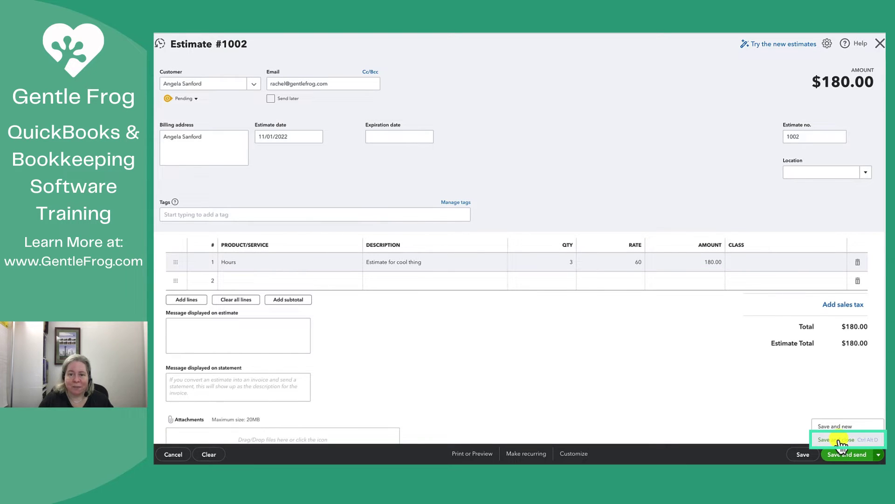
click(842, 440)
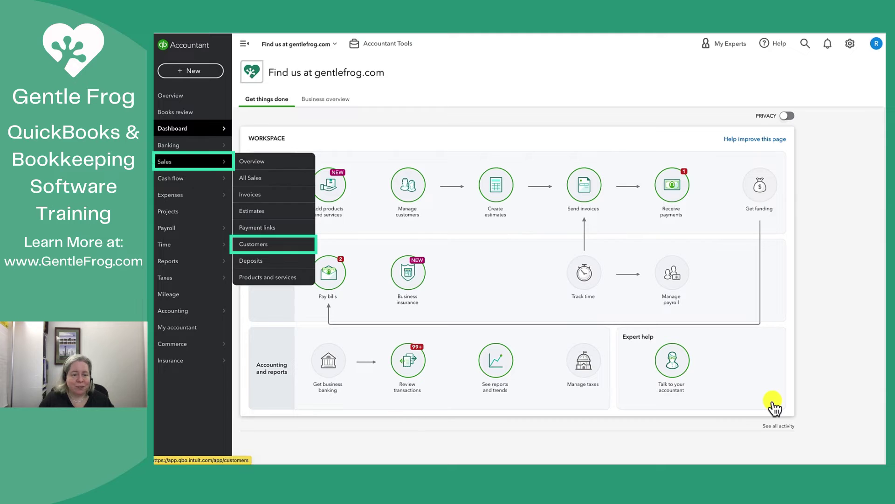
Search the customer list by the customer's name and open her record.
click(259, 244)
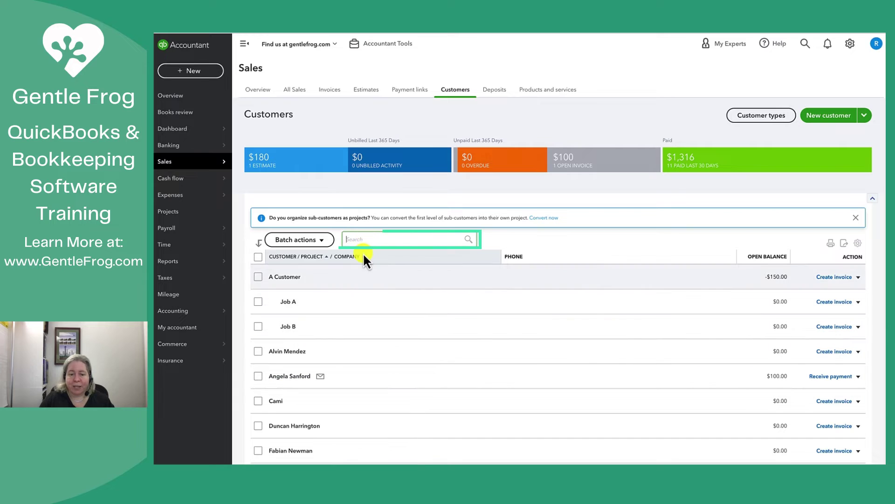
text(agn)
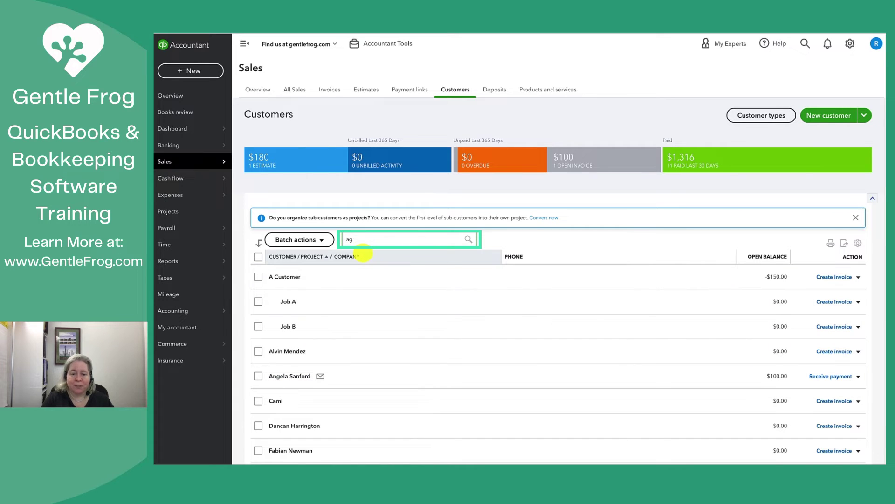
key(BackSpace)
key(BackSpace)
text(ngela)
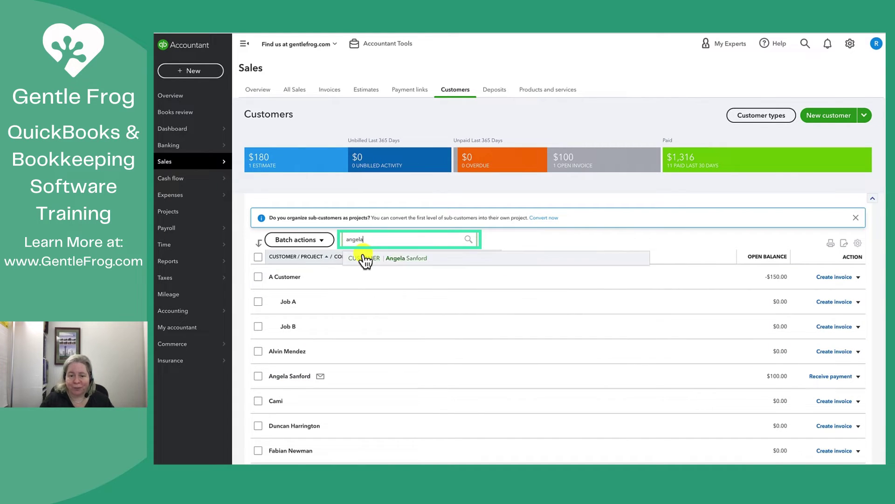
click(411, 259)
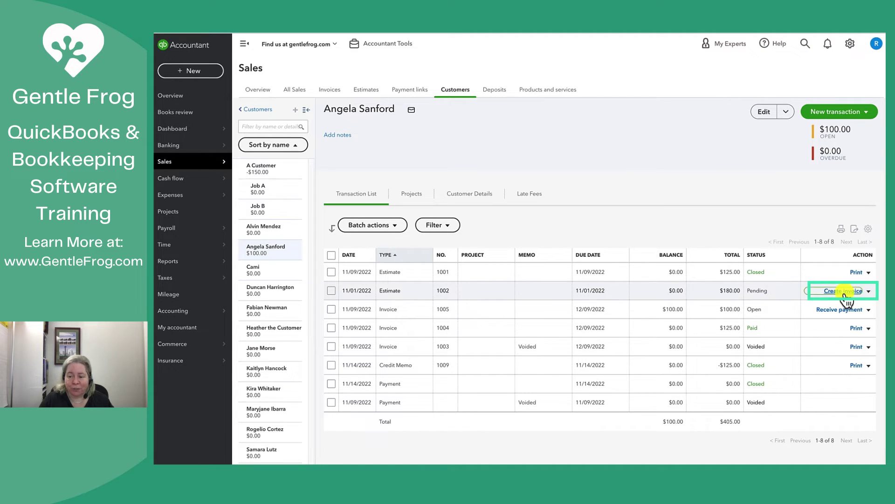
Create an invoice from estimate 1002 and shorten line 1's description to 'Cool thing'.
click(844, 291)
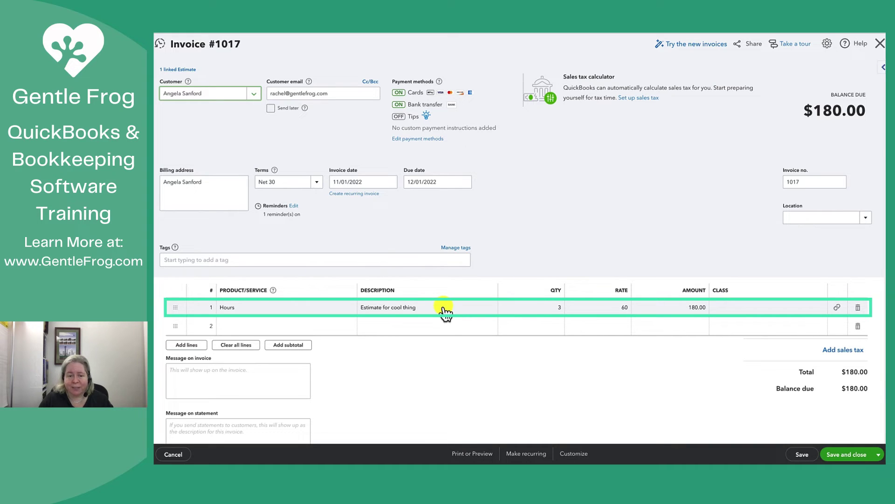
click(389, 312)
double_click(370, 306)
key(BackSpace)
key(Delete)
key(Delete)
key(Delete)
key(Delete)
key(Delete)
text(C)
Add a second Hours line 'Another thing' at rate 60, then save and close the invoice.
click(354, 329)
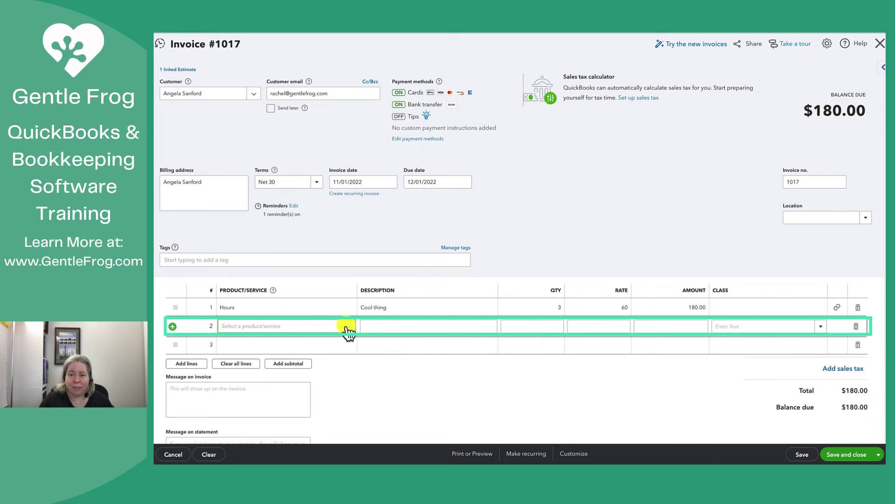
click(347, 329)
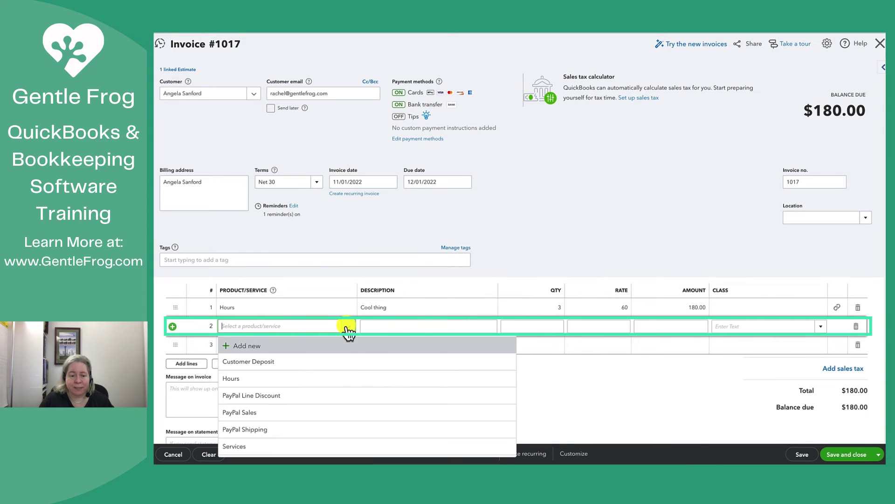
click(261, 378)
click(384, 325)
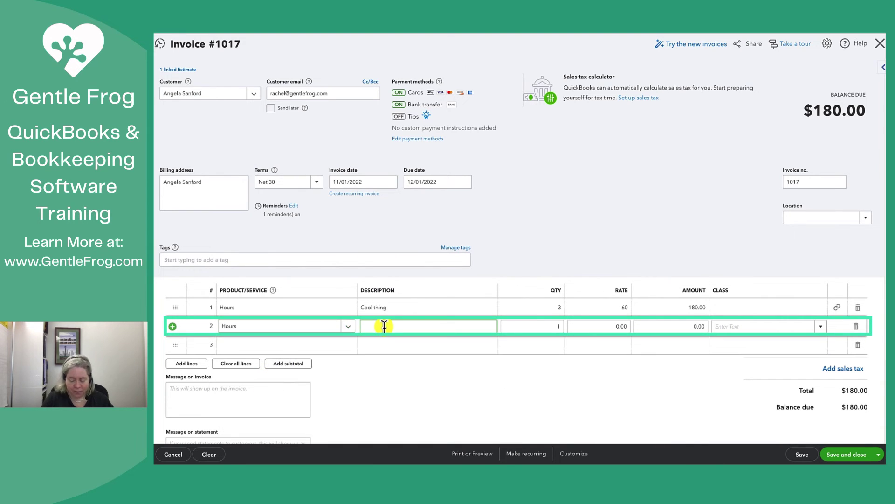
text(Another thing)
key(Tab)
key(Tab)
text(60)
click(541, 374)
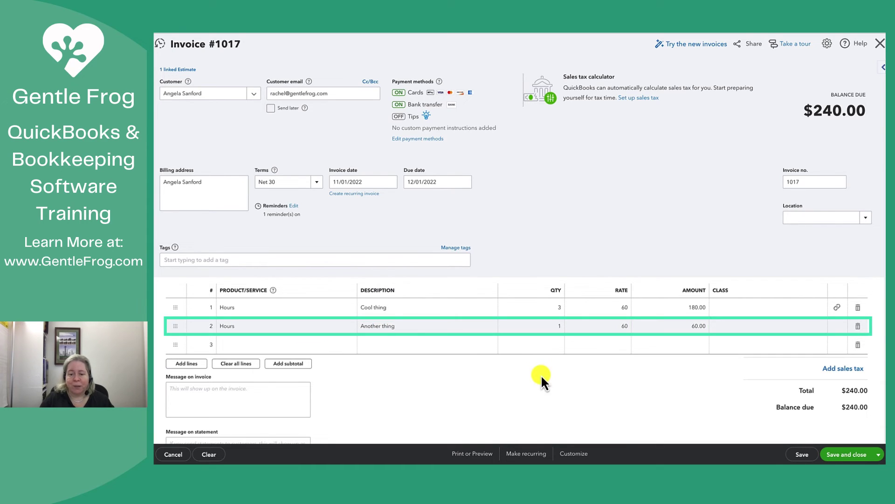
click(848, 455)
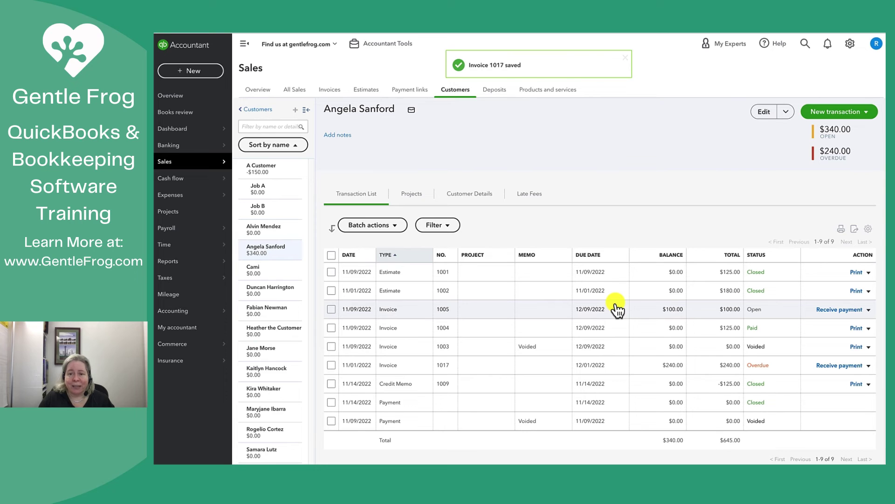
Open estimate 1002 from the customer's transaction list.
click(409, 293)
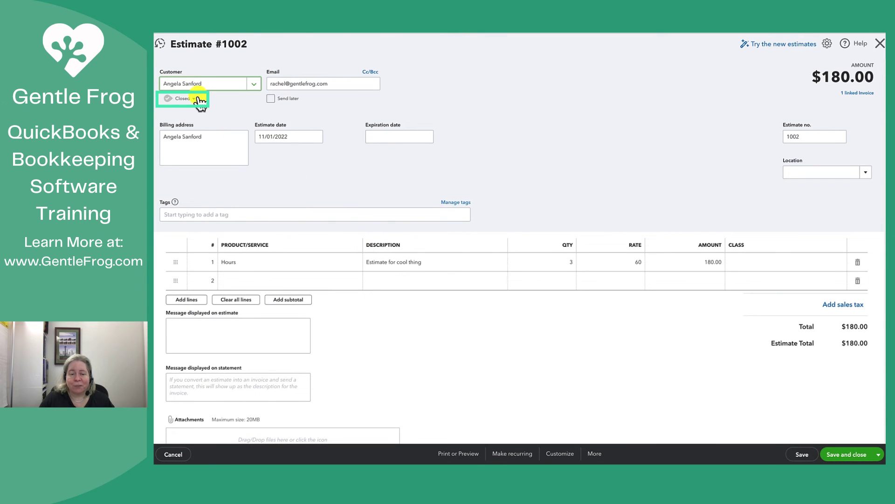
Open invoice 1017 from the estimate's '1 linked Invoice' link.
click(856, 93)
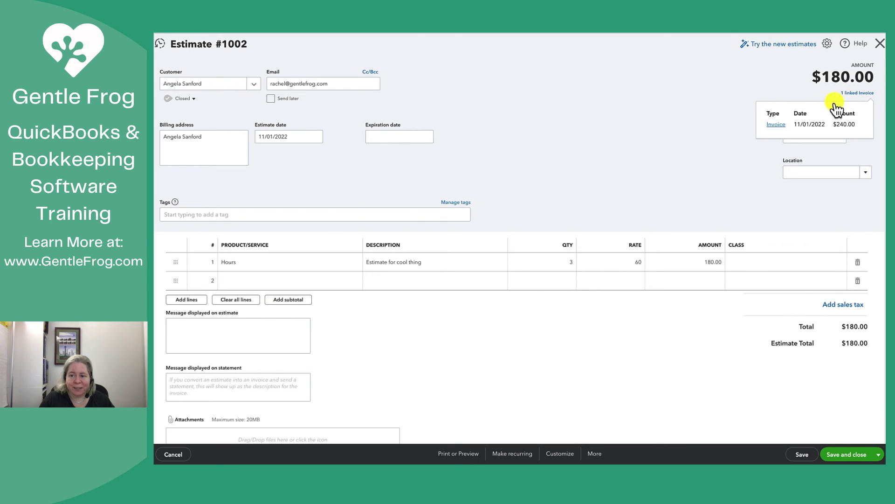
click(775, 124)
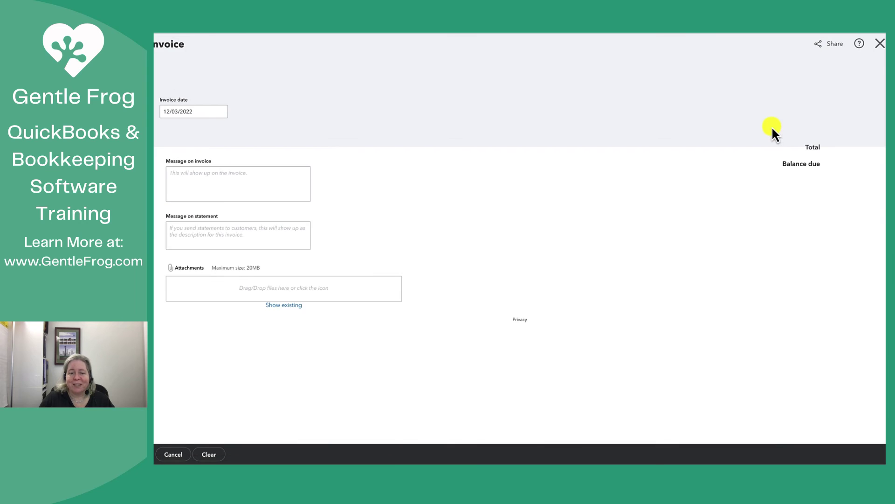